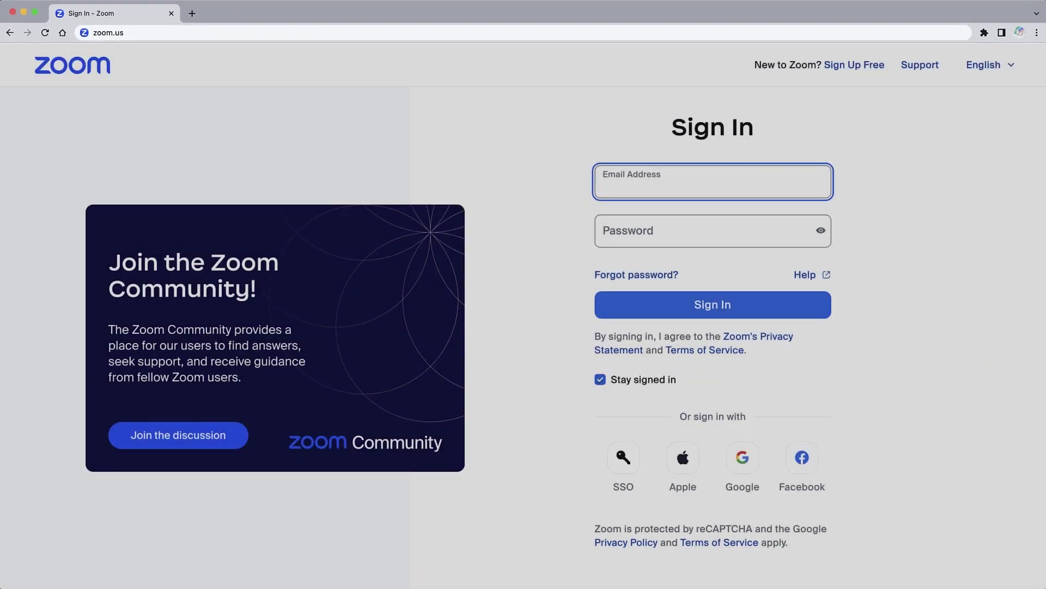
Step: Sign in with the admin e-mail and password, then expand the Zoom IQ for Sales section
{"action": "key", "text": "Tab"}
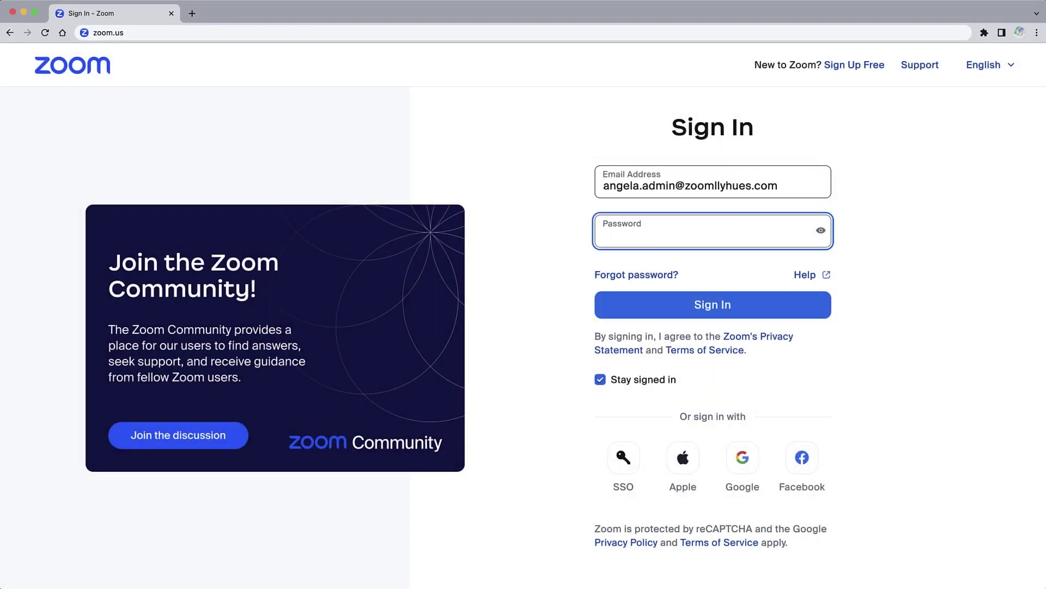
{"action": "type", "text": "•••••••••••••••"}
{"action": "key", "text": "Return"}
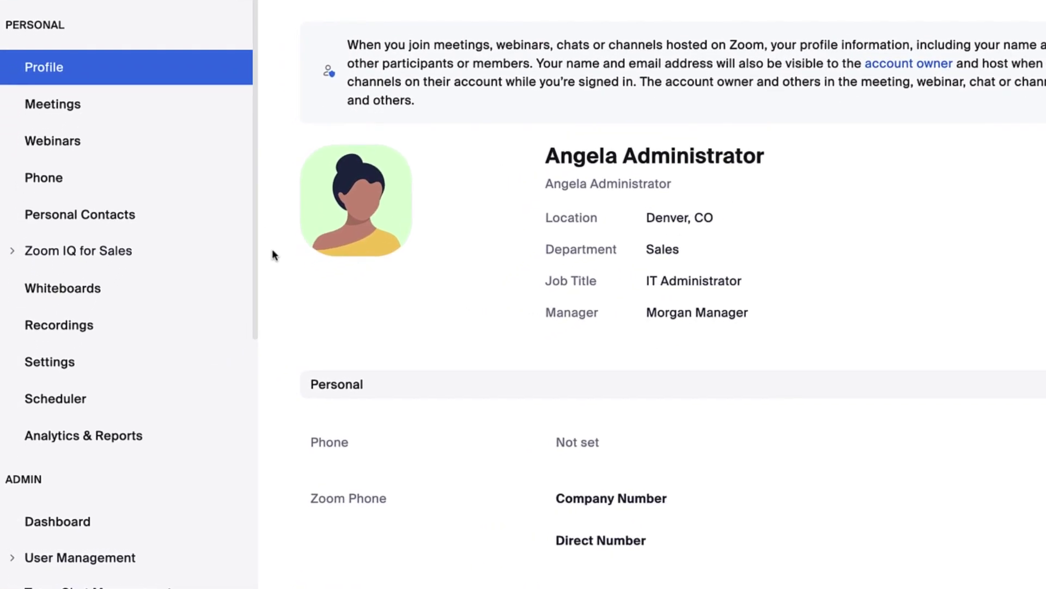
{"action": "left_click", "coordinate": [143, 252]}
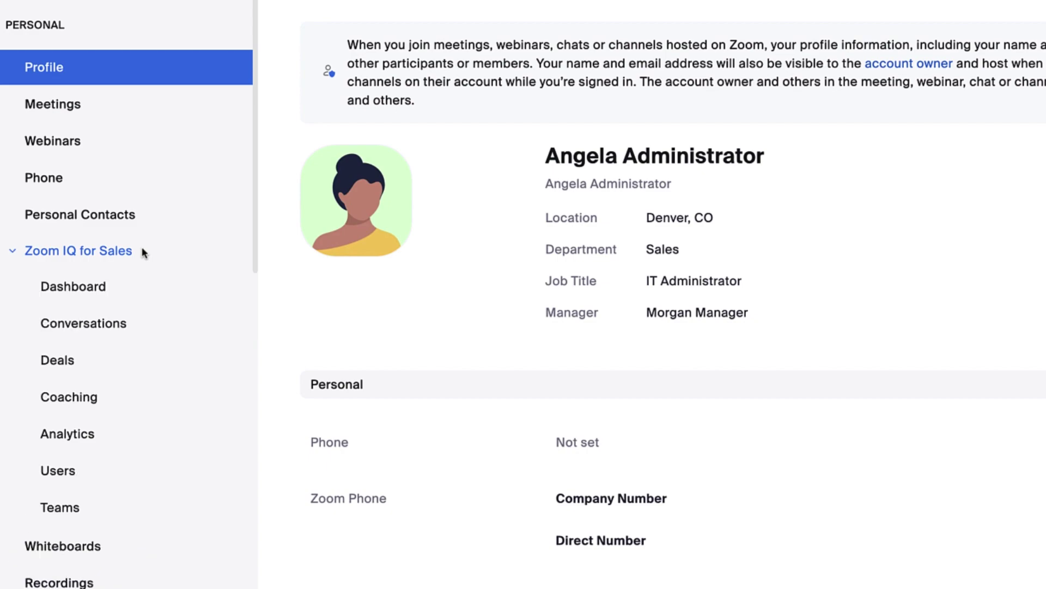
Step: Show the Zoom IQ for Sales Users list of provisioned licensed users
{"action": "left_click", "coordinate": [100, 473]}
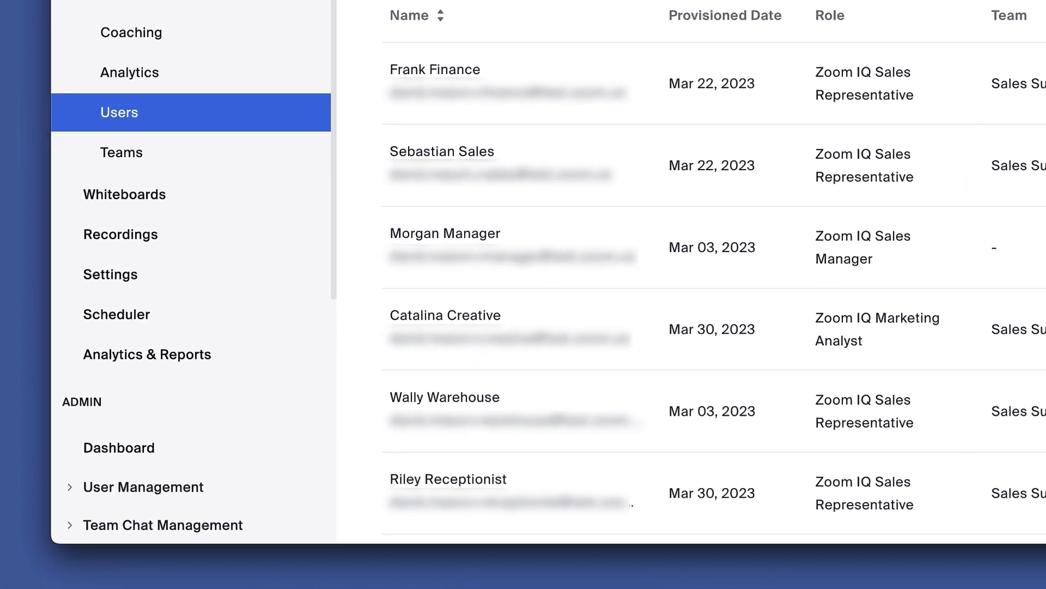
Step: Go to Account Settings under Account Management and reveal more settings categories
{"action": "scroll", "coordinate": [179, 511], "scroll_direction": "down", "scroll_amount": 5}
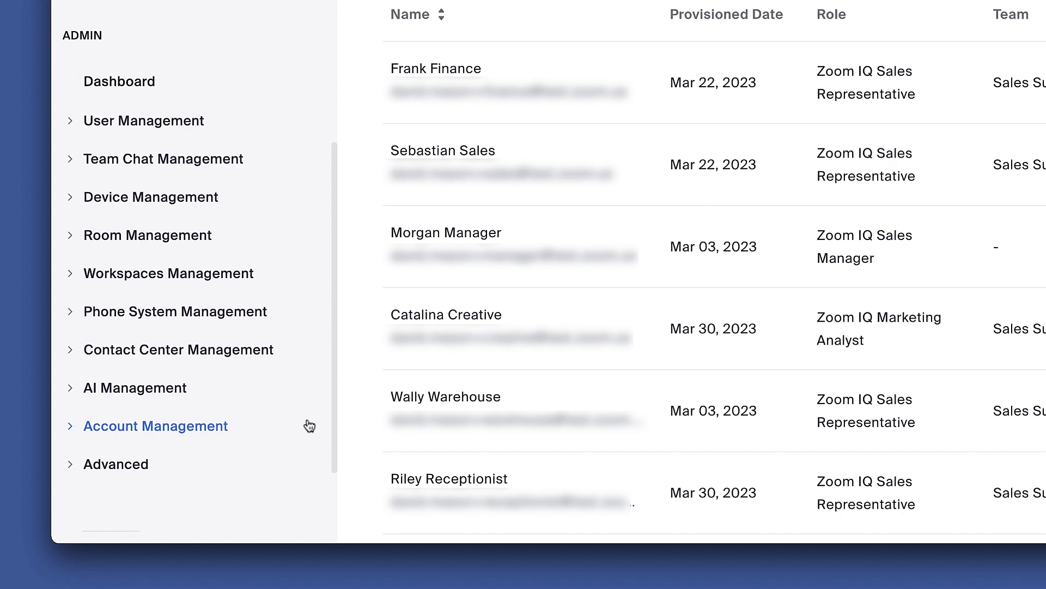
{"action": "left_click", "coordinate": [283, 428]}
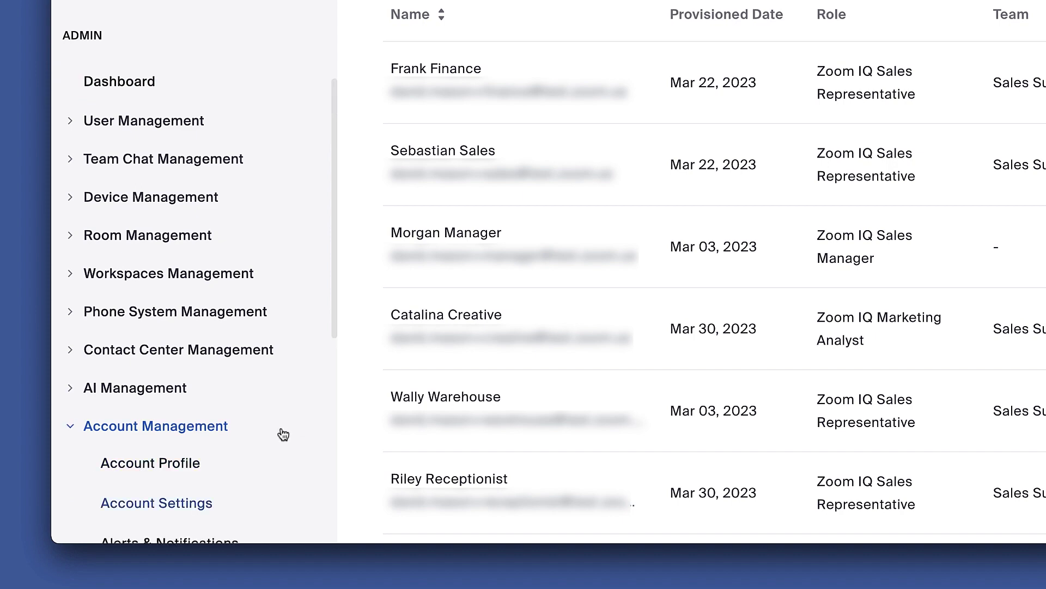
{"action": "left_click", "coordinate": [236, 507]}
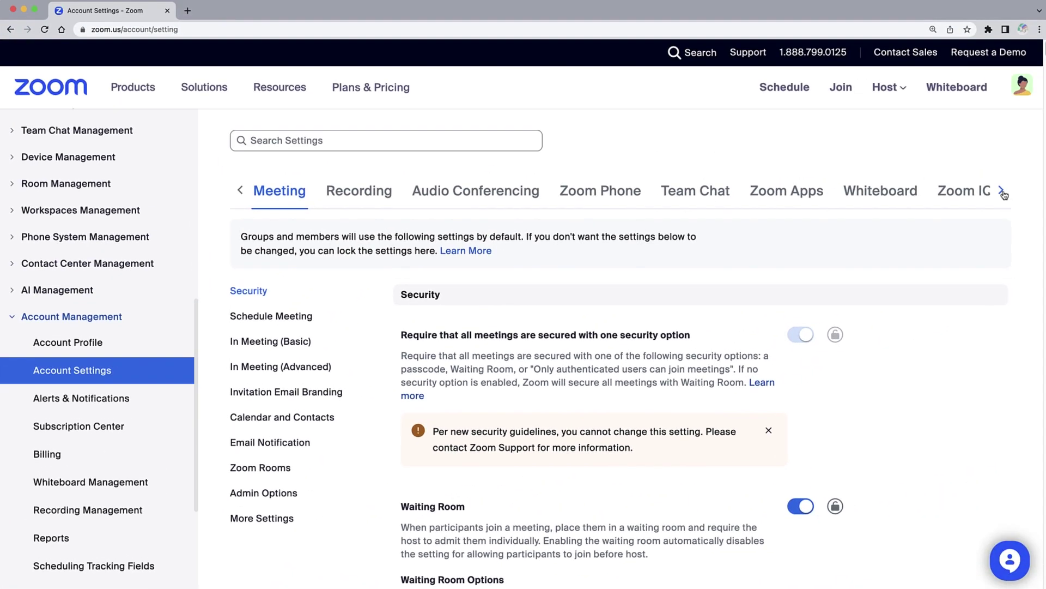
{"action": "left_click", "coordinate": [1003, 191]}
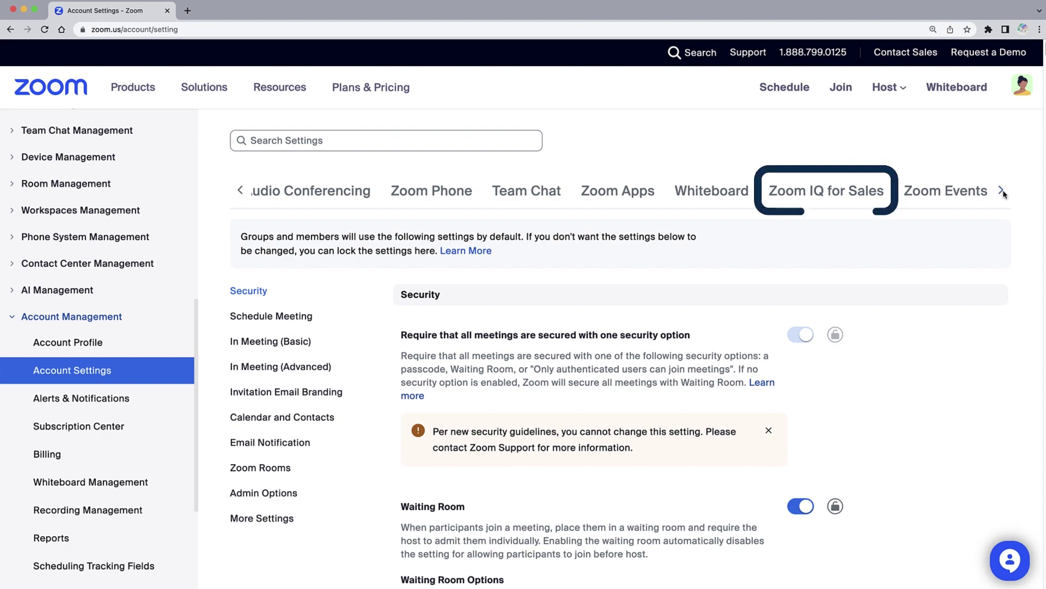
Step: Show the Zoom IQ for Sales settings at the Conversations - Meetings automatic recording options
{"action": "left_click", "coordinate": [867, 201]}
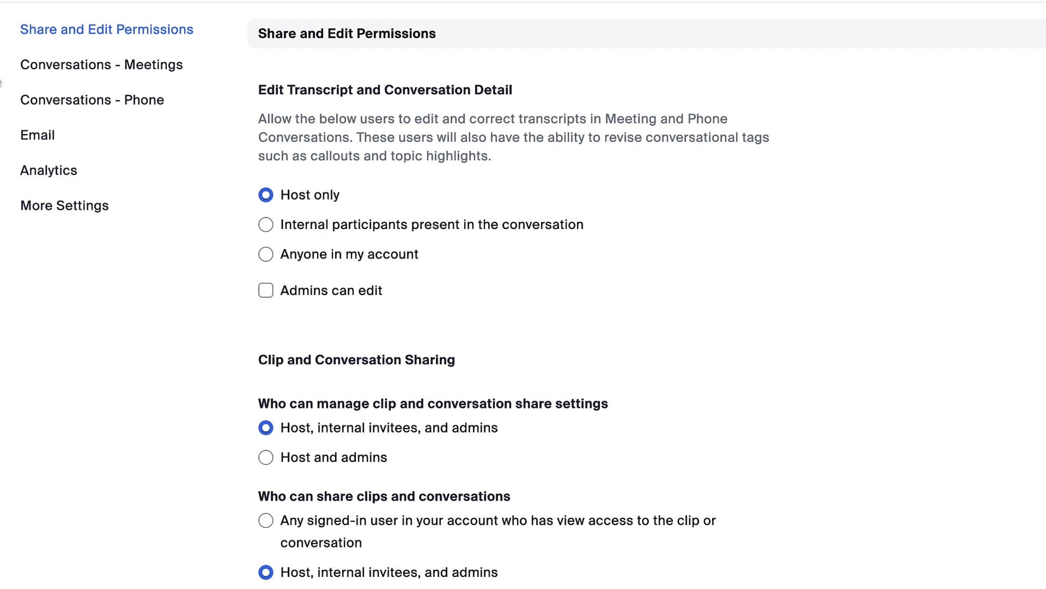
{"action": "left_click", "coordinate": [23, 73]}
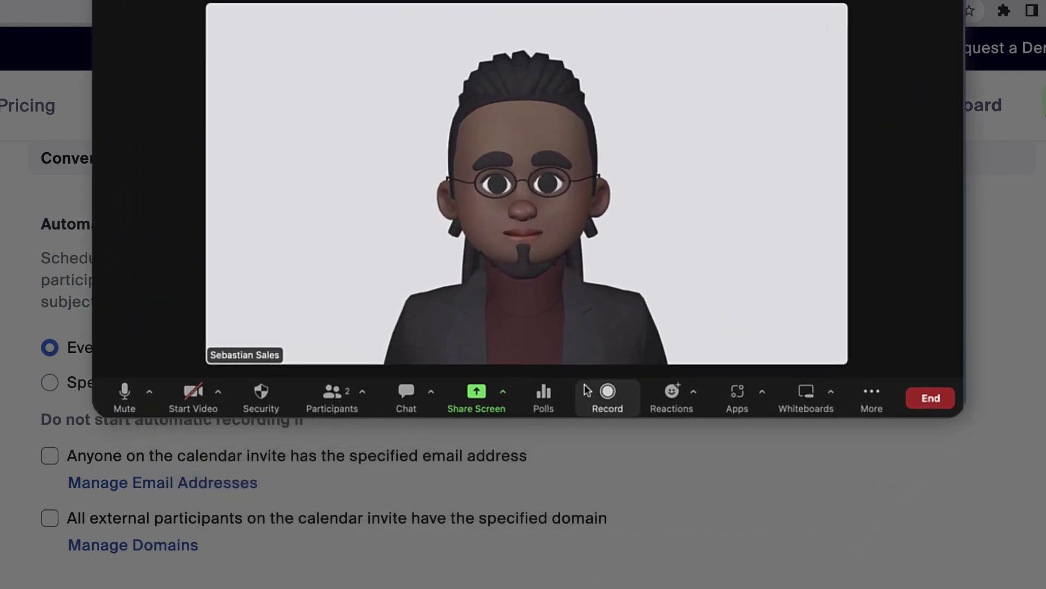
Step: Record the current meeting With Zoom IQ
{"action": "left_click", "coordinate": [569, 543]}
{"action": "left_click", "coordinate": [582, 369]}
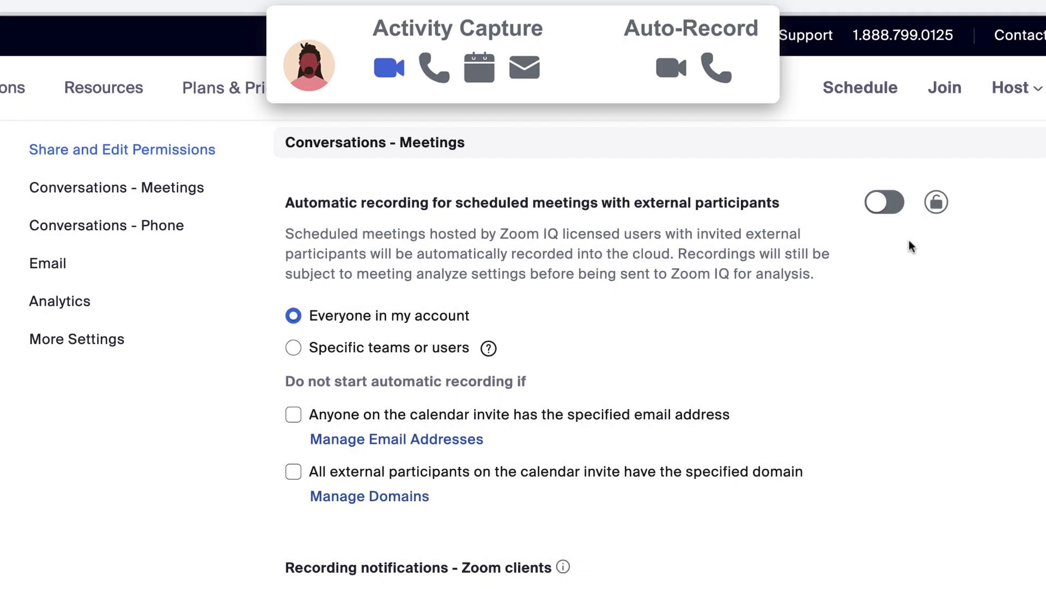
{"action": "left_click", "coordinate": [881, 207]}
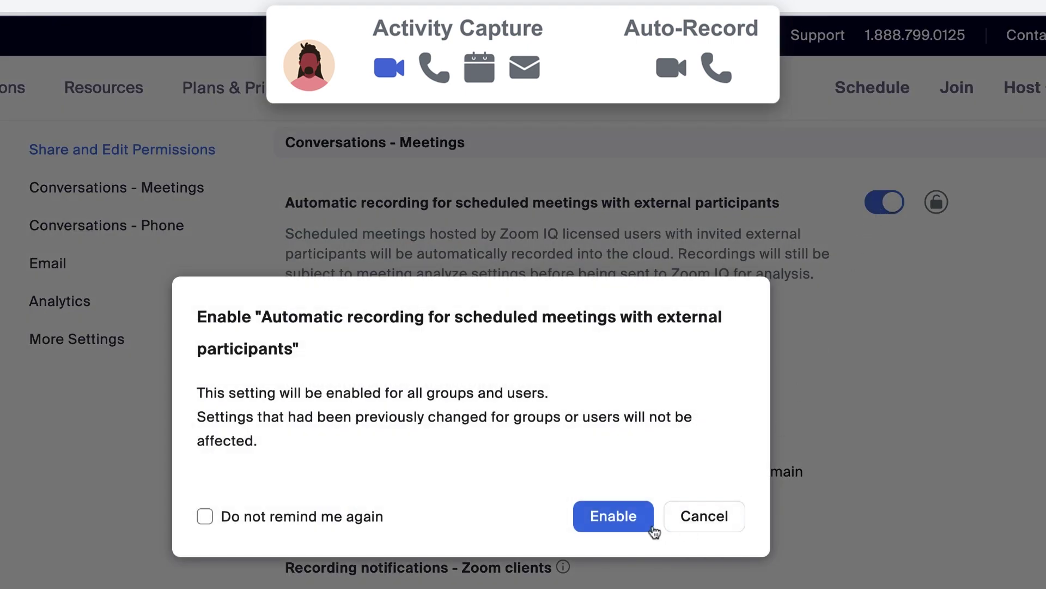
{"action": "left_click", "coordinate": [652, 526]}
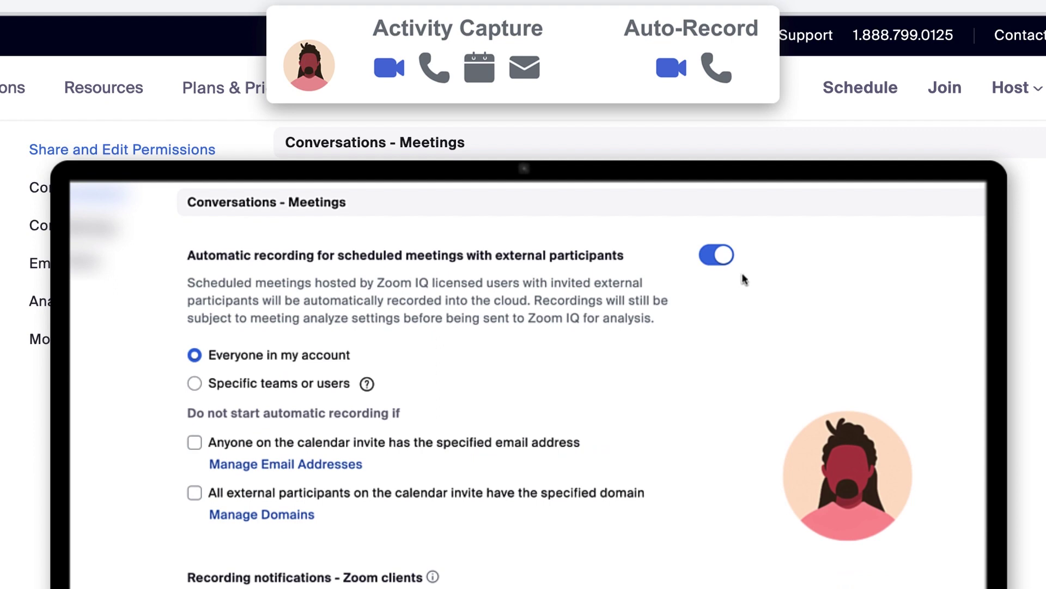
{"action": "left_click", "coordinate": [725, 259]}
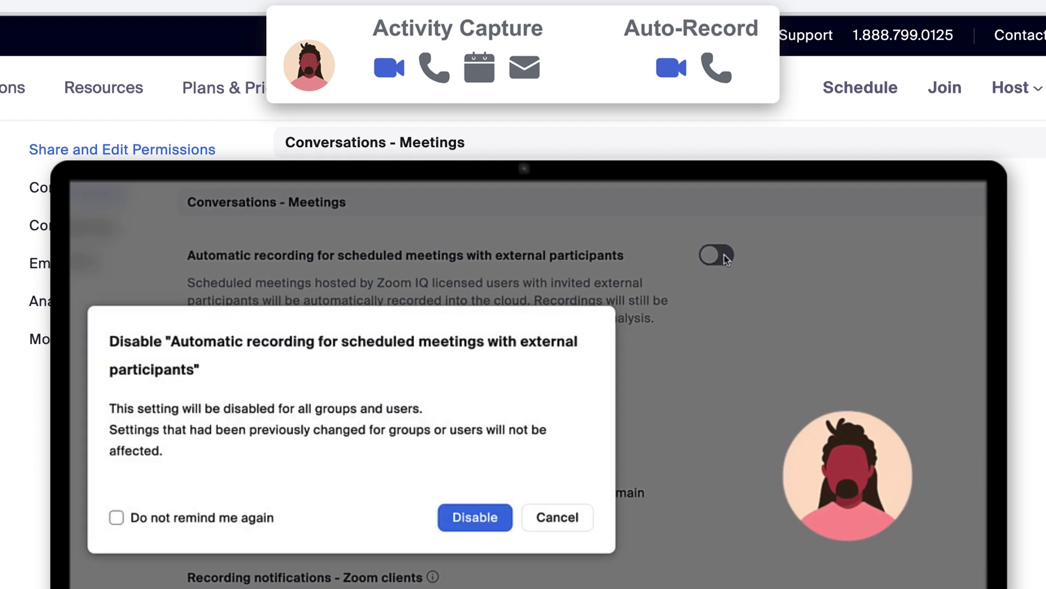
{"action": "left_click", "coordinate": [503, 529]}
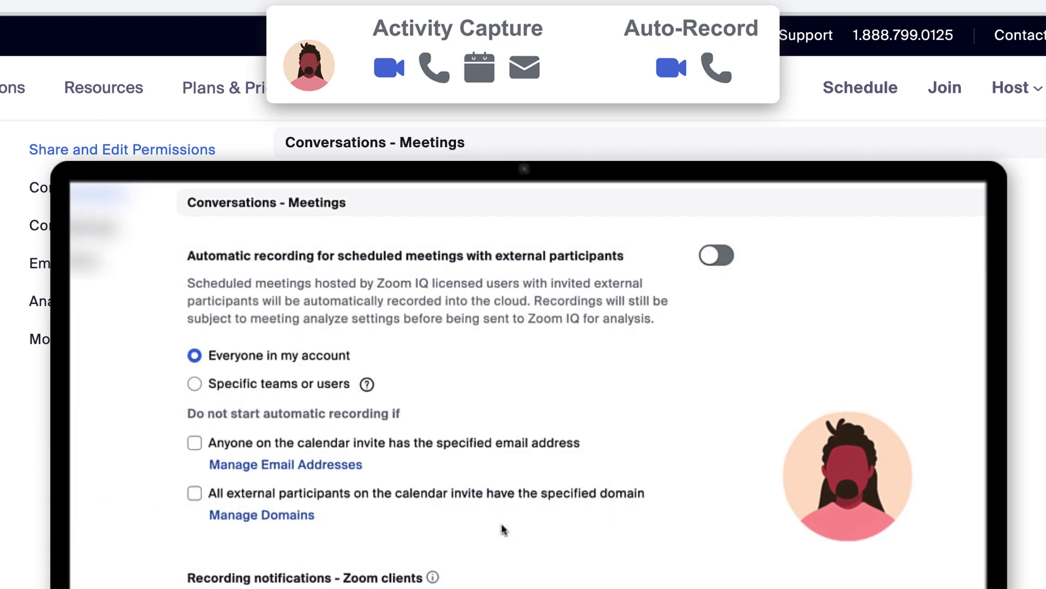
Step: Lock the Zoom IQ automatic recording setting account-wide
{"action": "left_click", "coordinate": [936, 212]}
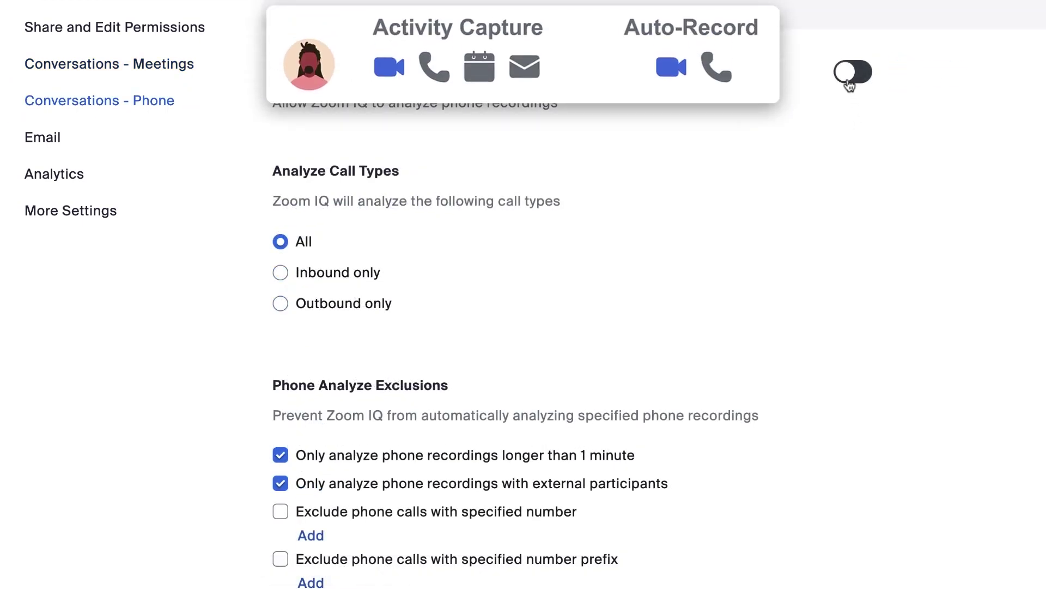
Step: Turn on Phone Recording Analyze and confirm enabling it
{"action": "left_click", "coordinate": [848, 82]}
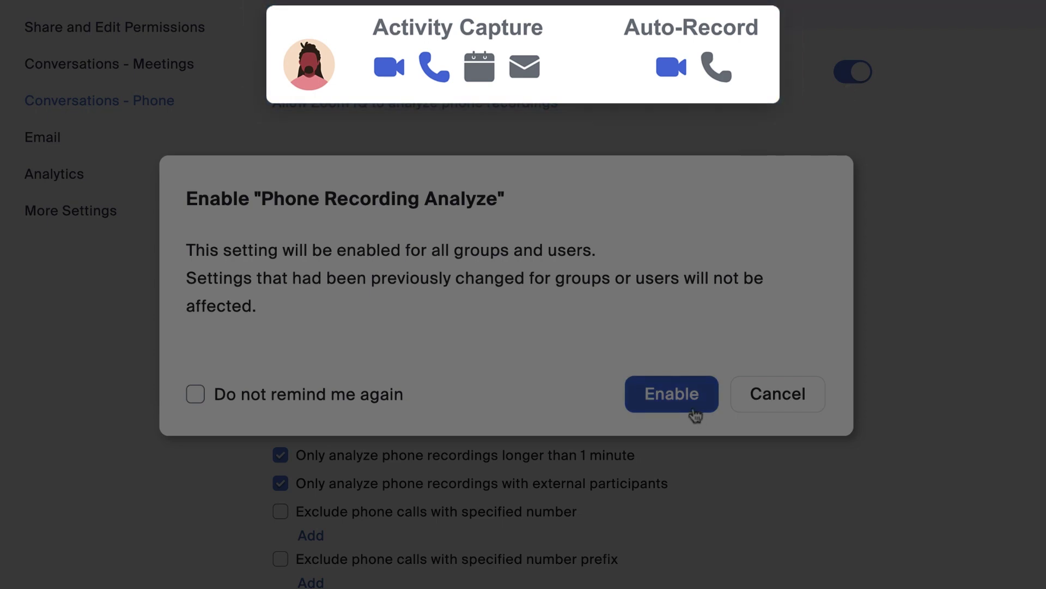
{"action": "left_click", "coordinate": [695, 414]}
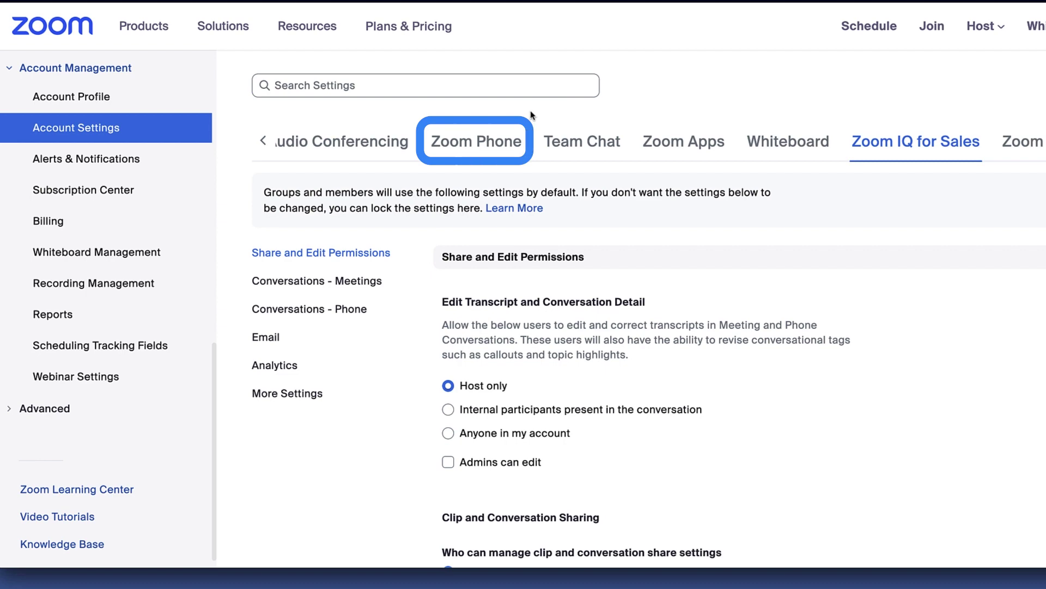
Step: Show the Zoom Phone account settings with the call recording options
{"action": "left_click", "coordinate": [520, 150]}
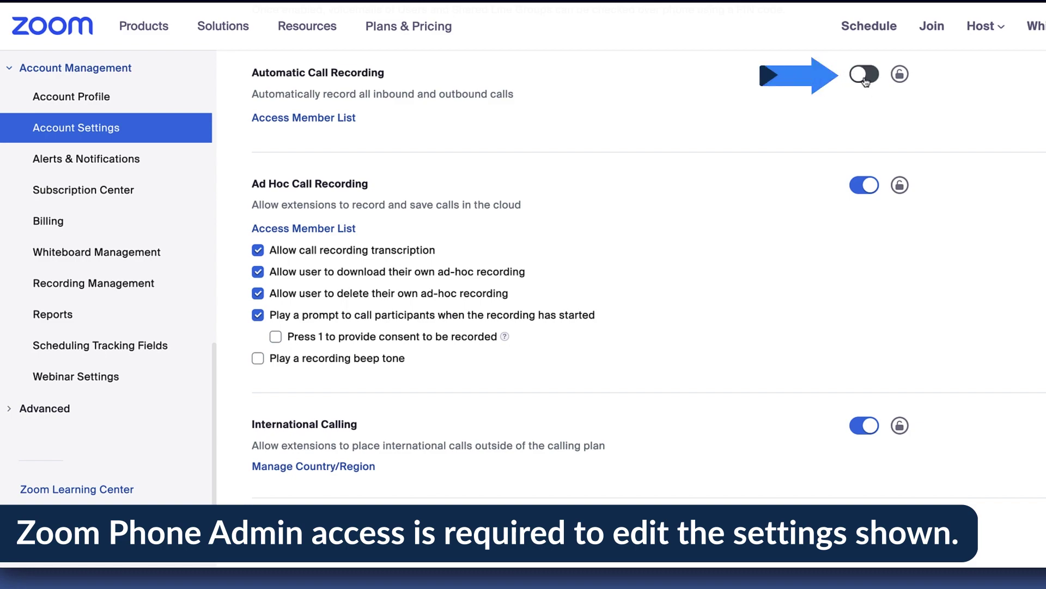
Step: Turn on Automatic Call Recording, acknowledging its legal disclaimer
{"action": "left_click", "coordinate": [865, 76]}
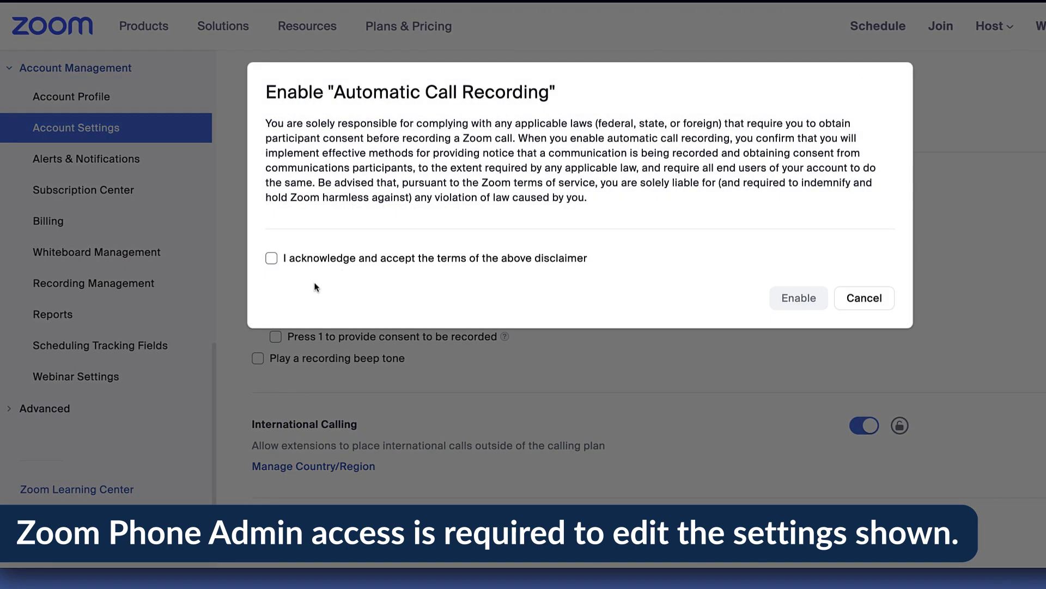
{"action": "left_click", "coordinate": [271, 258]}
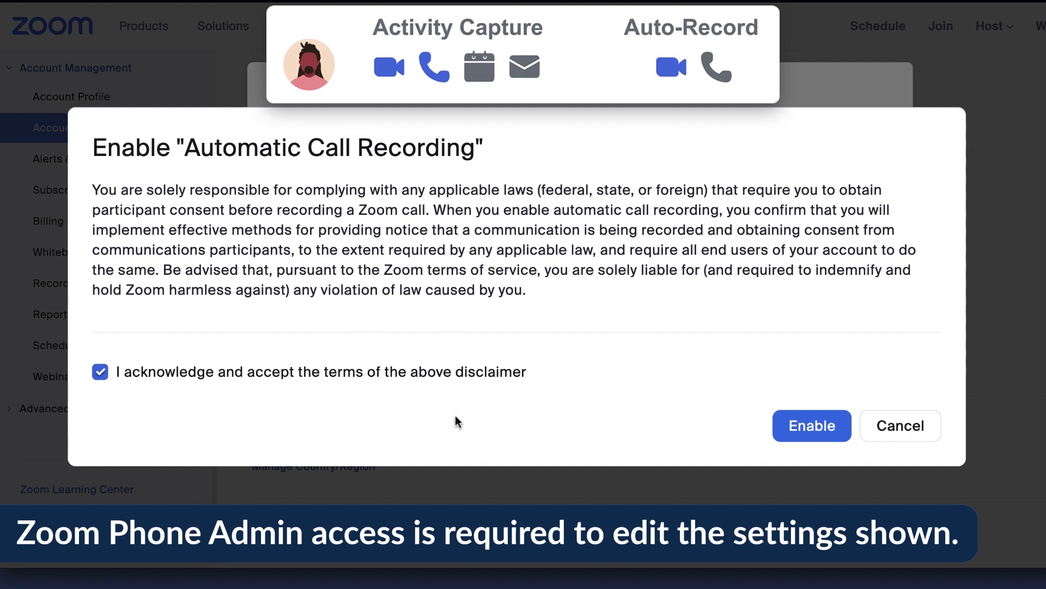
{"action": "left_click", "coordinate": [788, 443]}
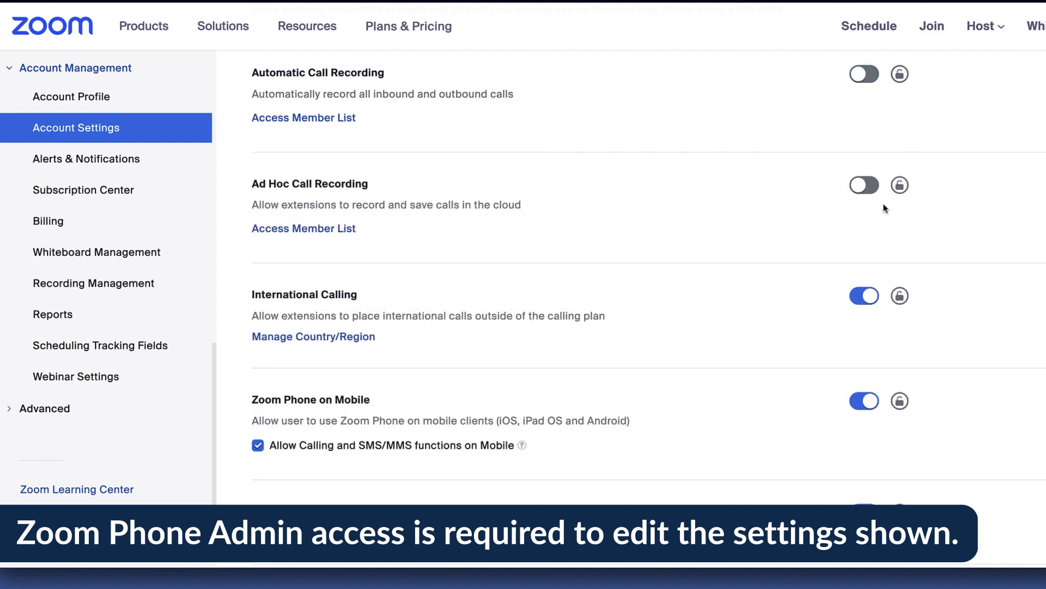
Step: Turn on Ad Hoc Call Recording, accepting its recording-consent disclaimer
{"action": "left_click", "coordinate": [863, 188]}
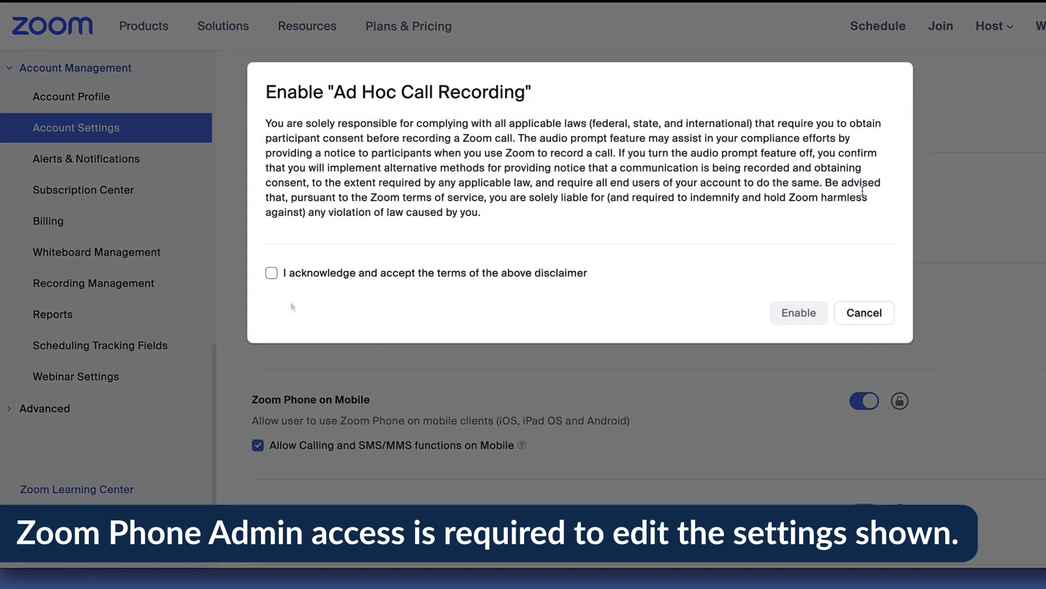
{"action": "left_click", "coordinate": [271, 274]}
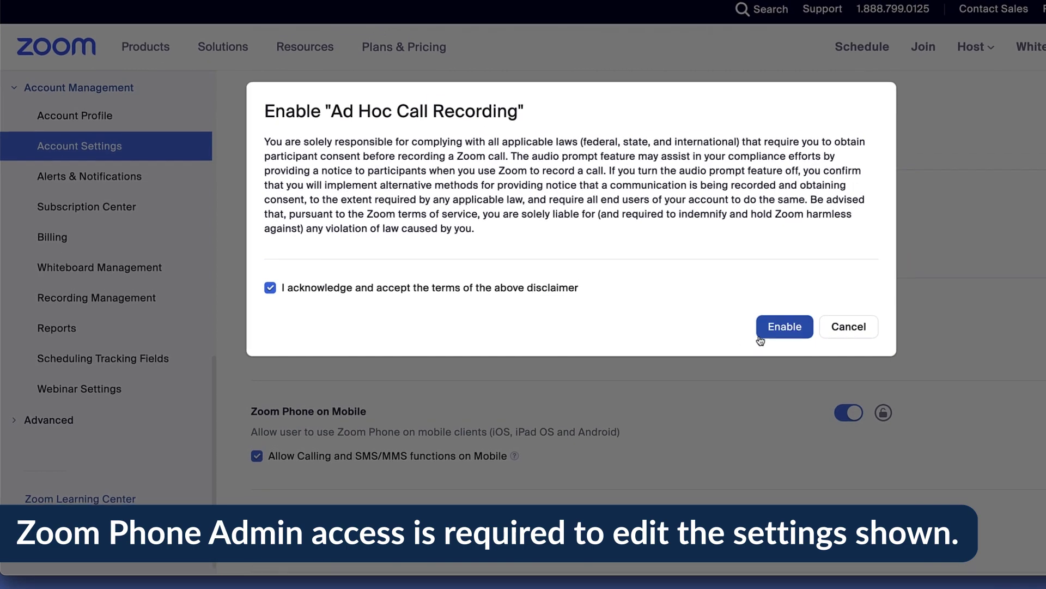
{"action": "left_click", "coordinate": [761, 333]}
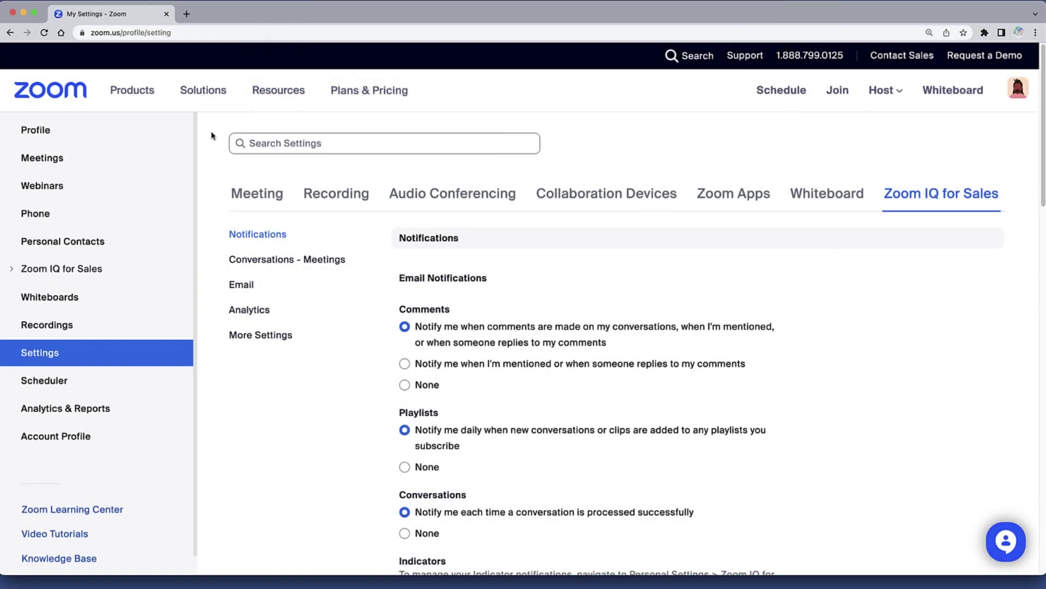
Step: Connect Google as the calendar and contacts service from the Profile page, granting read and write access
{"action": "left_click", "coordinate": [60, 135]}
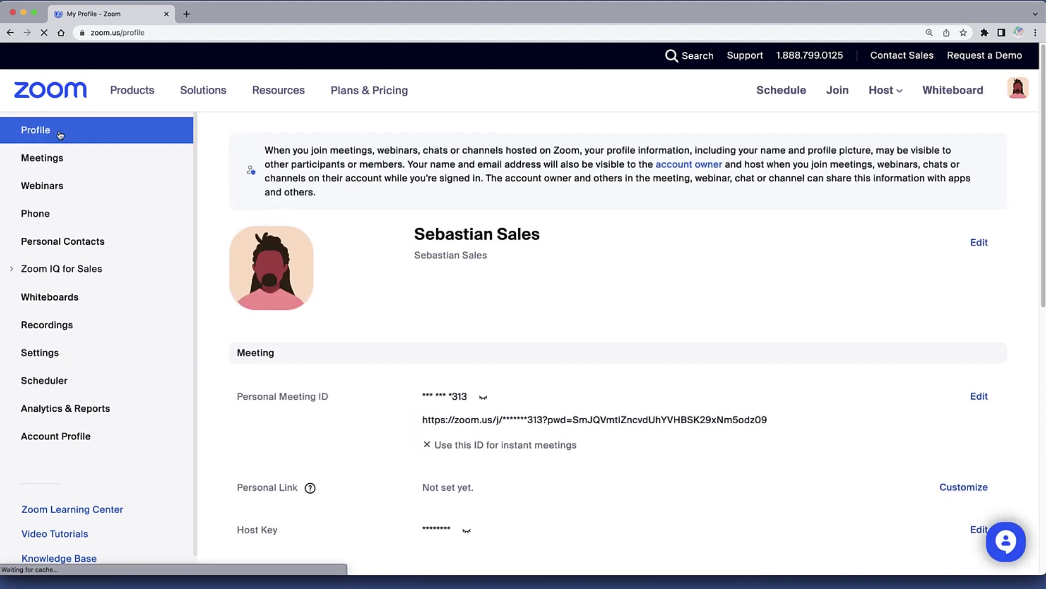
{"action": "scroll", "coordinate": [665, 280], "scroll_direction": "down", "scroll_amount": 15}
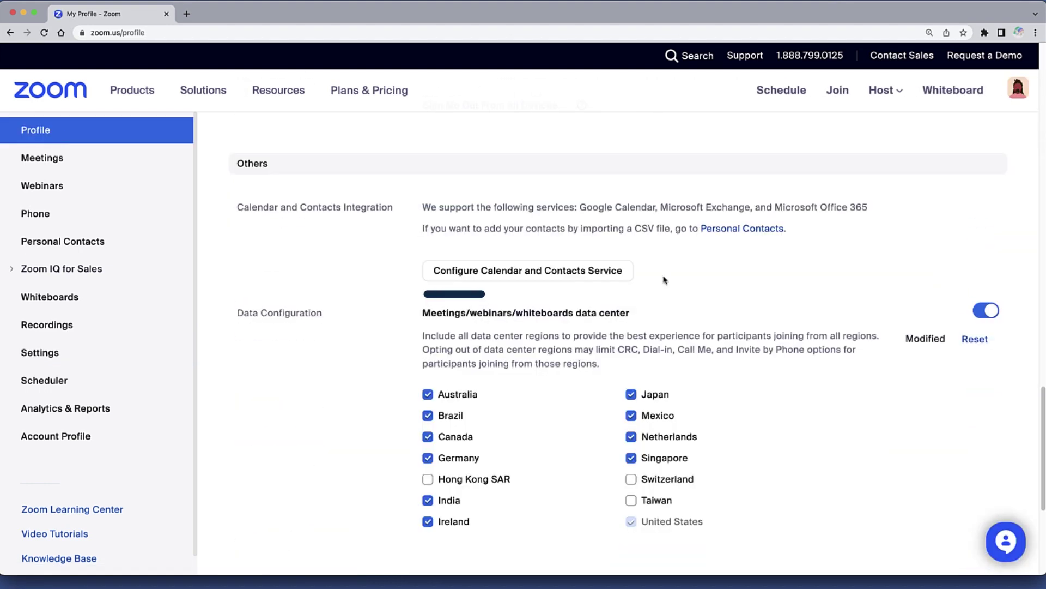
{"action": "left_click", "coordinate": [629, 275]}
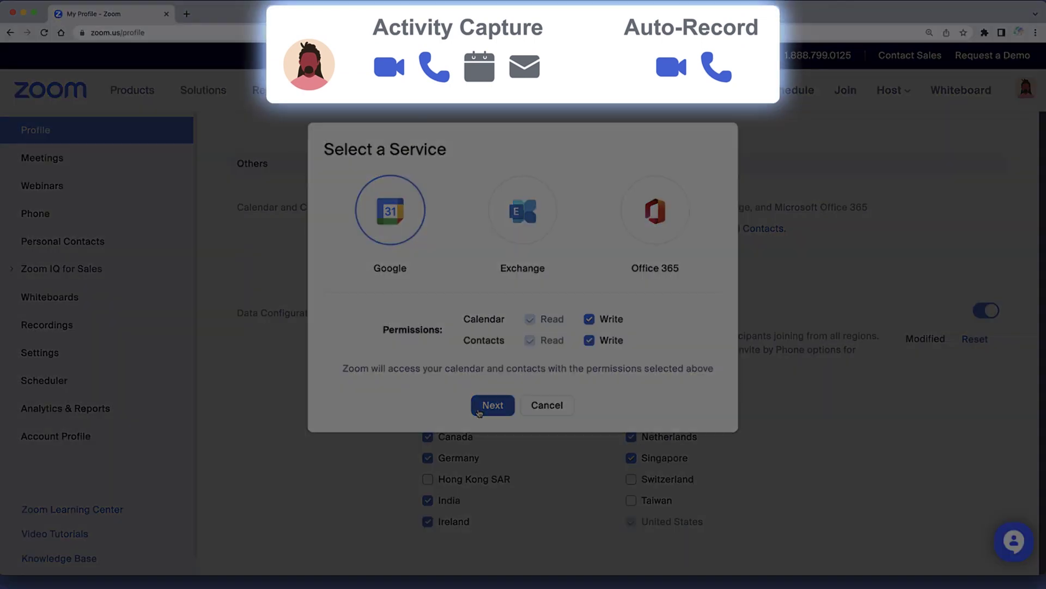
{"action": "left_click", "coordinate": [479, 413]}
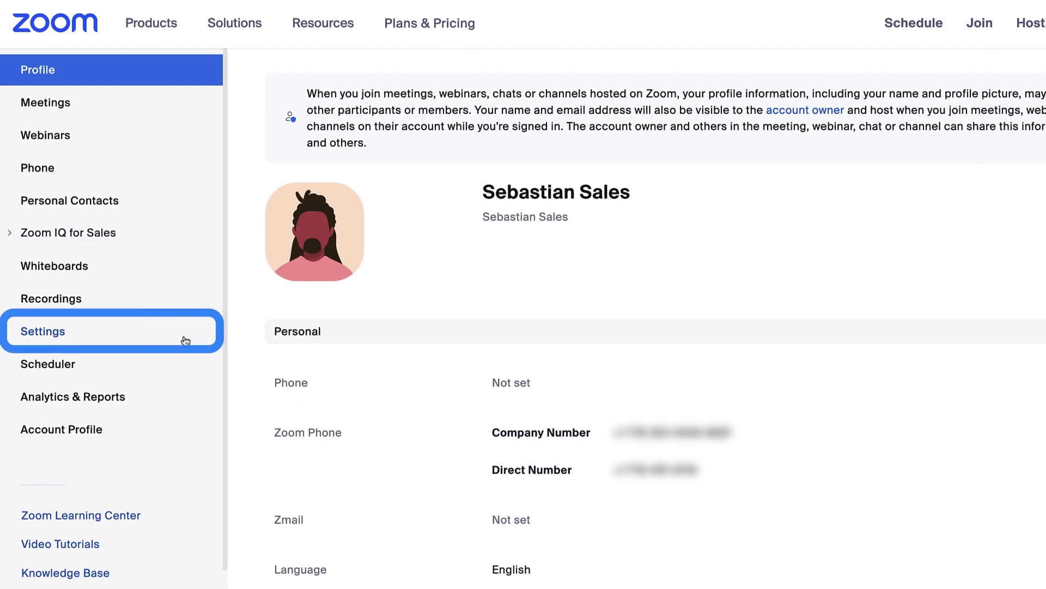
Step: Switch on Email Integration under the Zoom IQ for Sales Email settings and confirm enabling it
{"action": "left_click", "coordinate": [186, 341]}
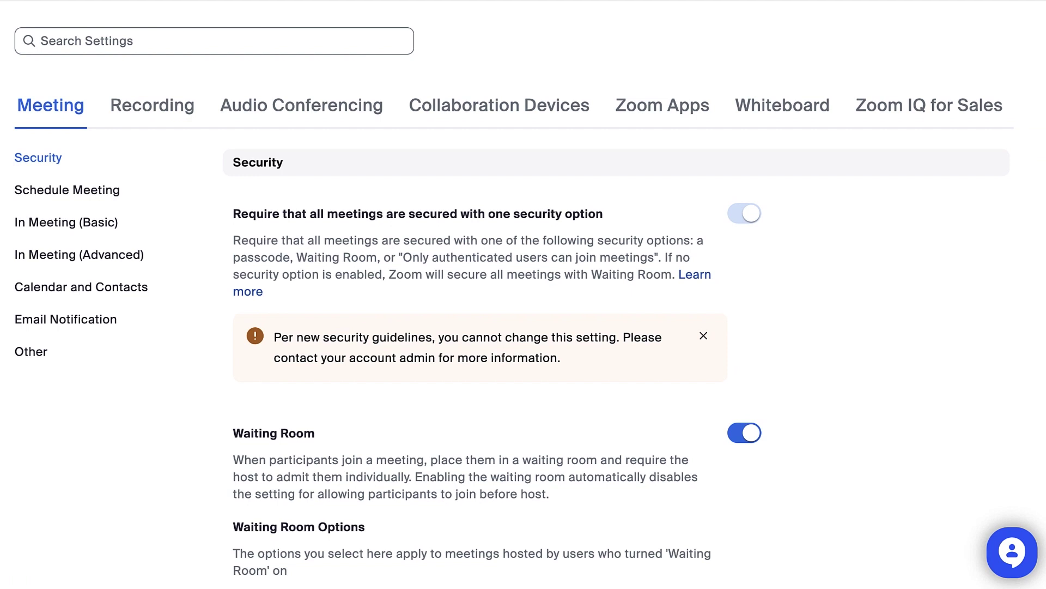
{"action": "left_click", "coordinate": [859, 123]}
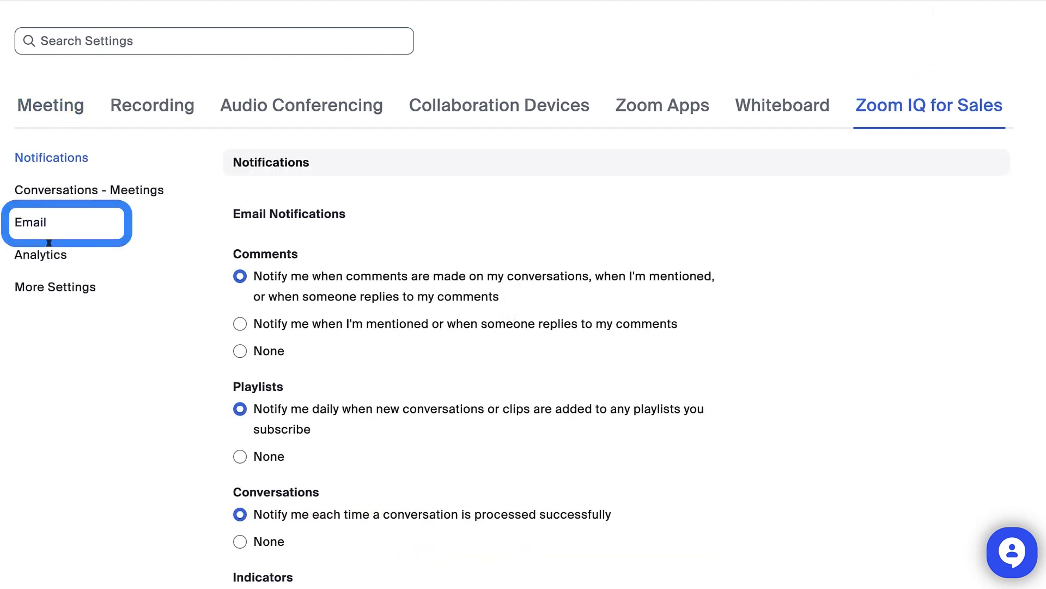
{"action": "left_click", "coordinate": [16, 228]}
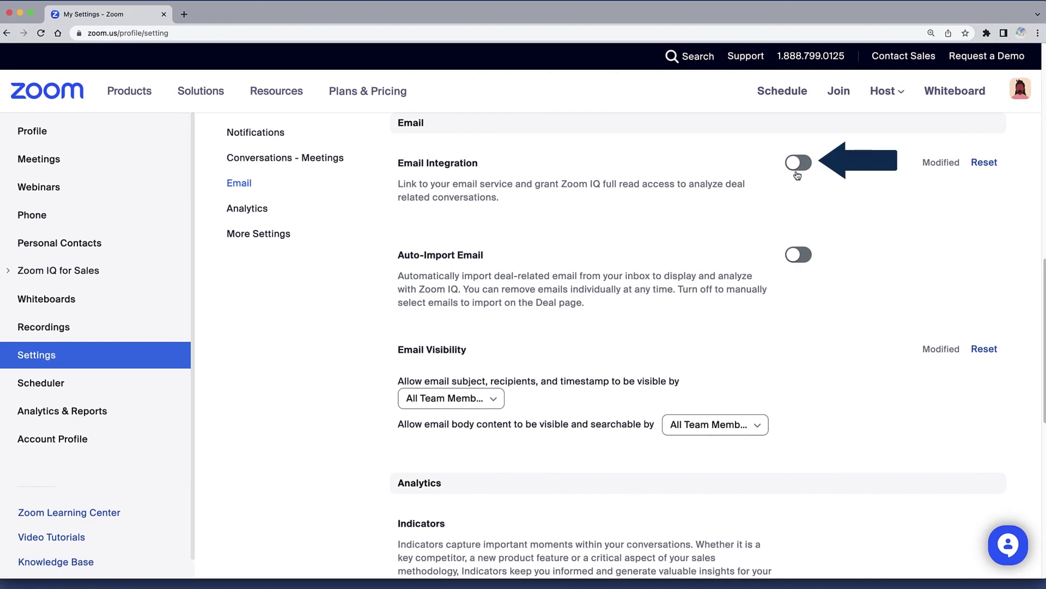
{"action": "left_click", "coordinate": [796, 167]}
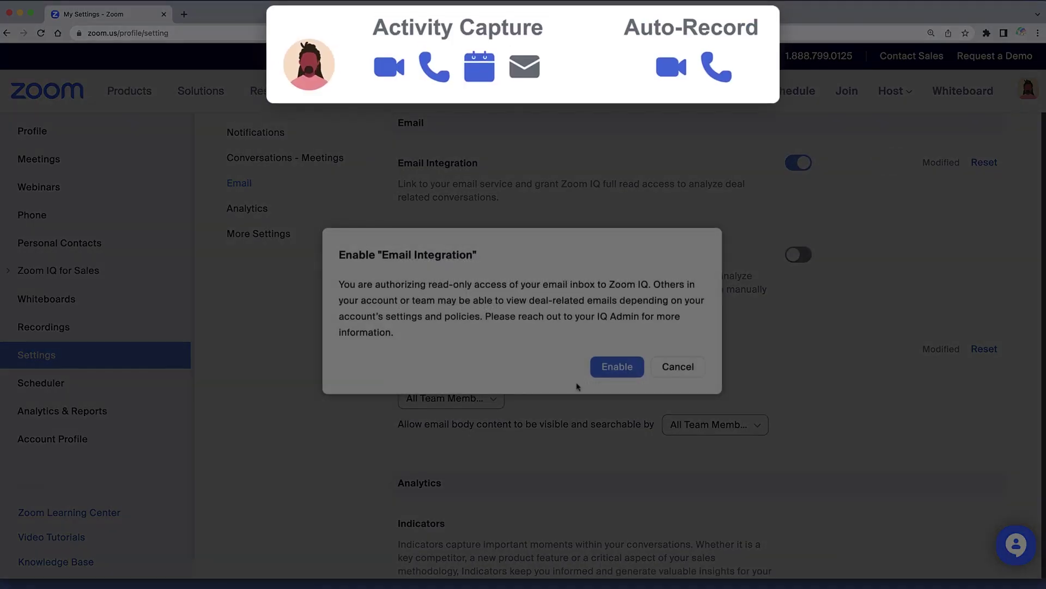
{"action": "left_click", "coordinate": [593, 377]}
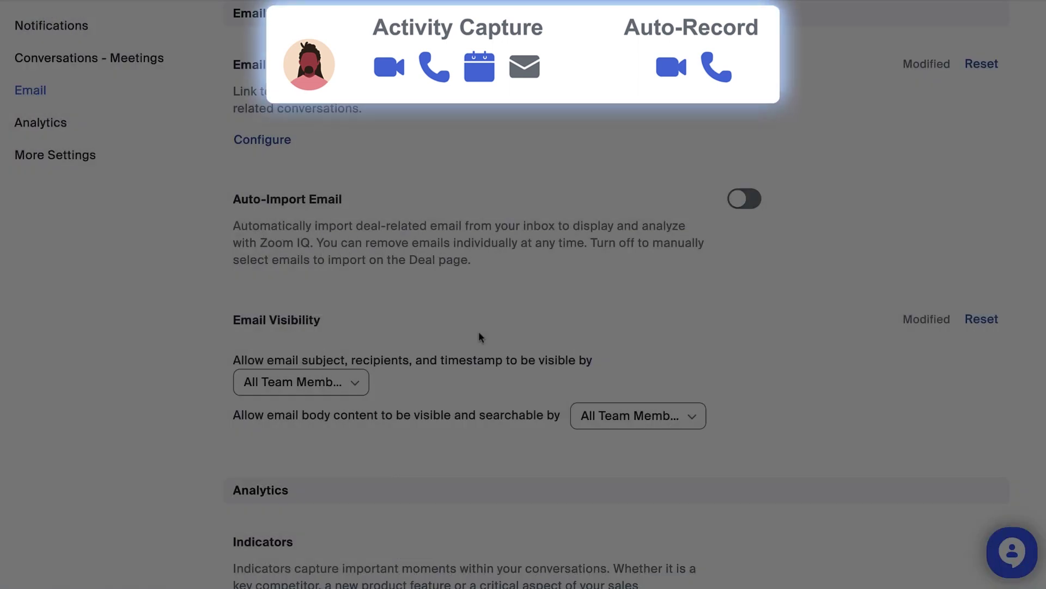